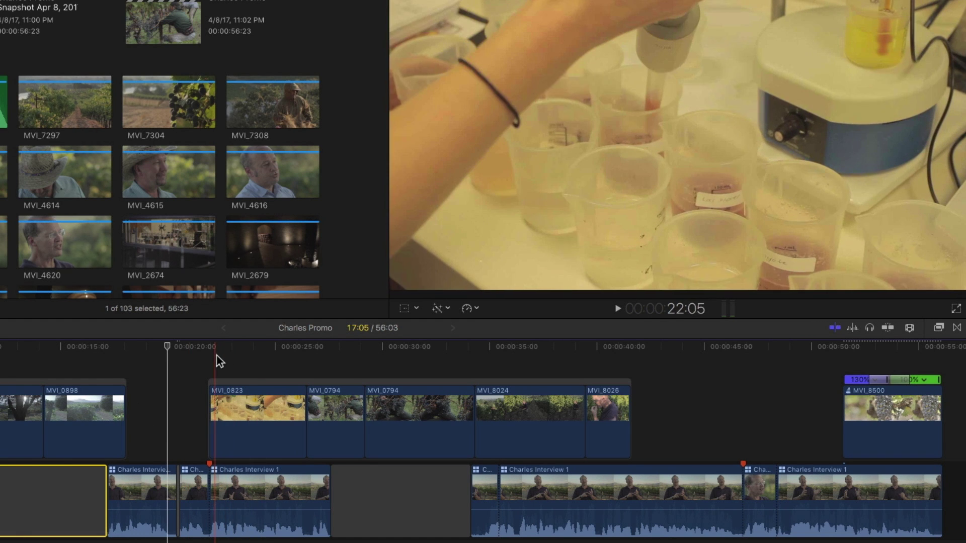
# Step: Blade the Charles Interview 1 clip at about 24:04 and select the right-hand piece
pyautogui.moveTo(218, 355)
pyautogui.mouseDown()
pyautogui.moveTo(429, 360)
pyautogui.moveTo(216, 358)
pyautogui.mouseUp()
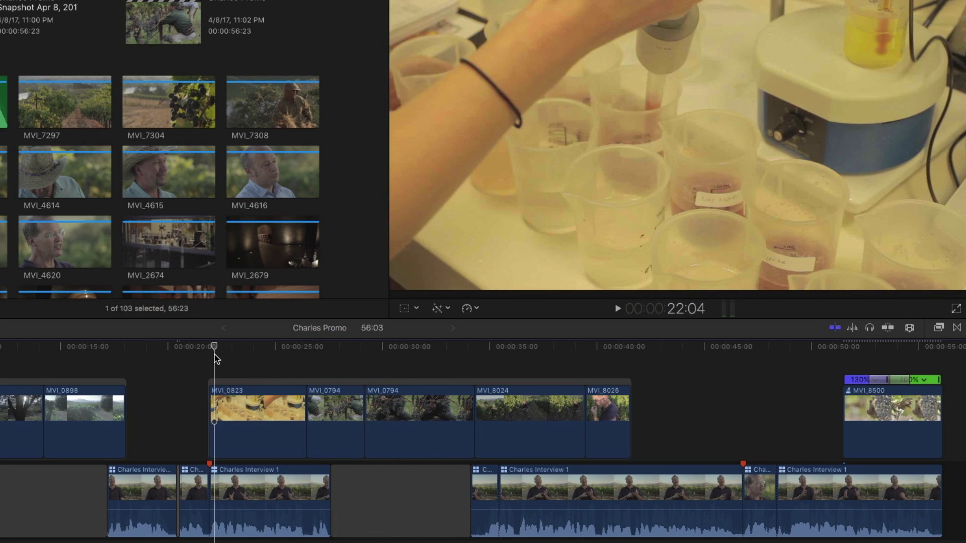
pyautogui.moveTo(216, 357); pyautogui.dragTo(258, 355)
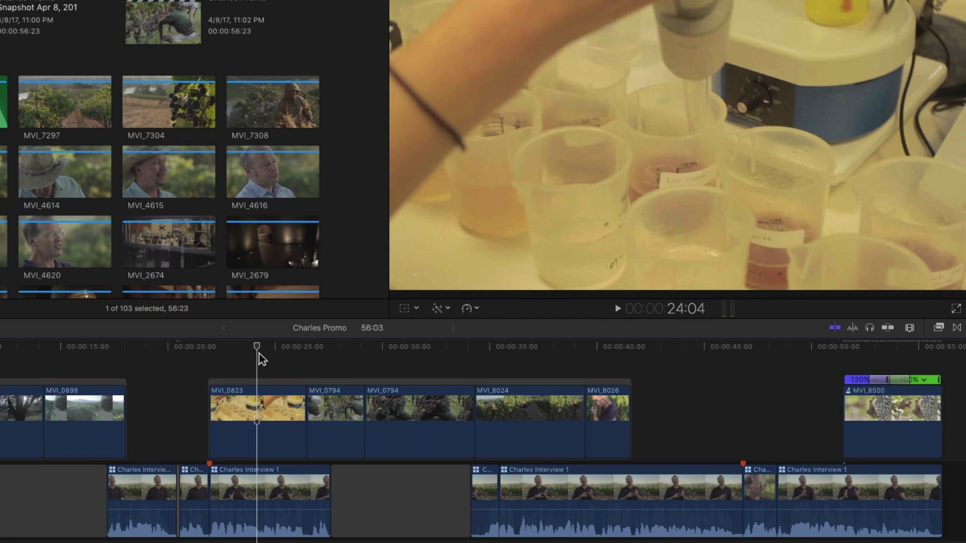
pyautogui.press('super+b')
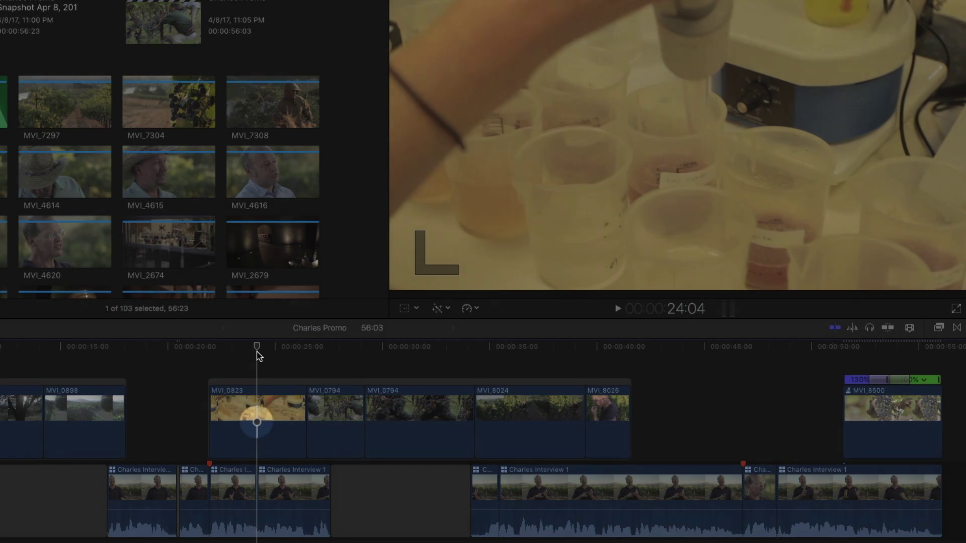
pyautogui.click(292, 498)
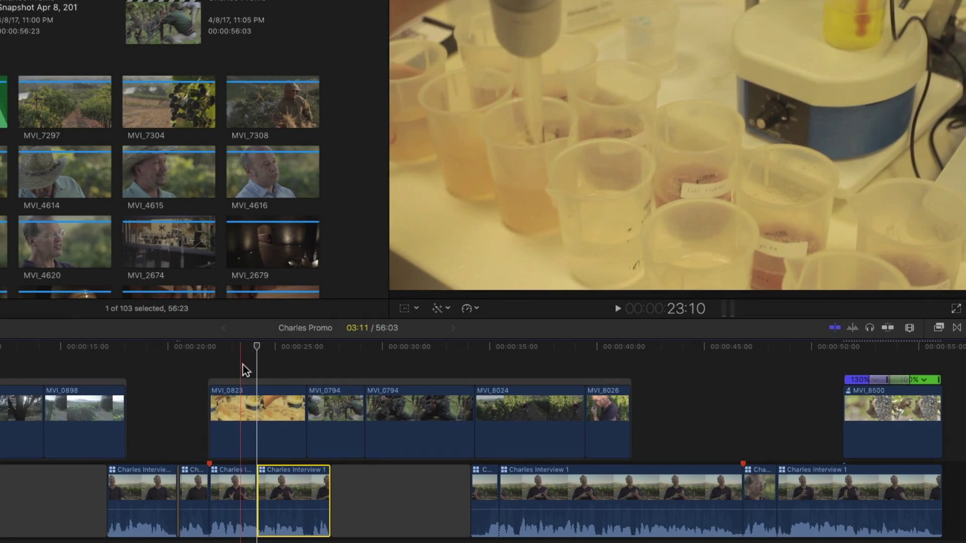
# Step: Blade B-roll clip MVI_0823 near 22 seconds and MVI_0794 near 31 seconds
pyautogui.click(243, 368)
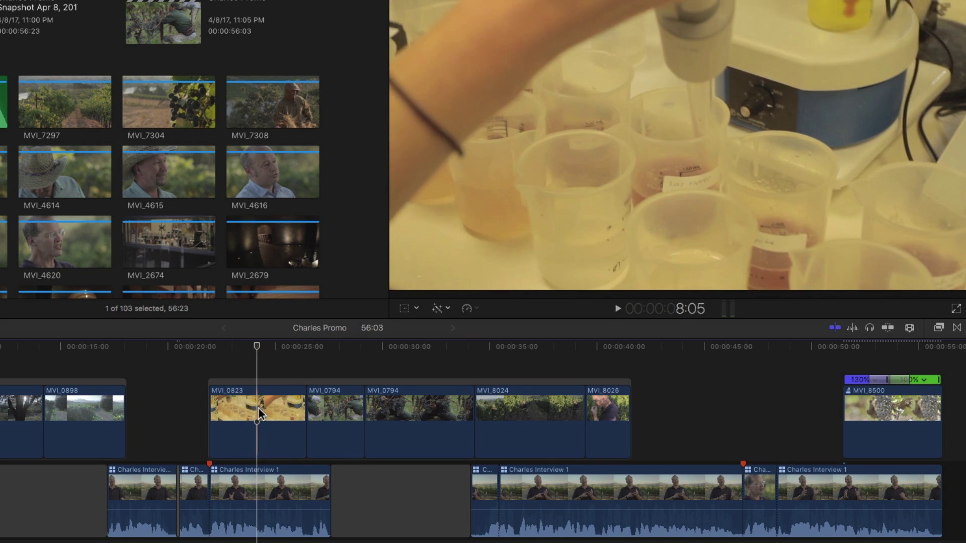
pyautogui.press('super+b')
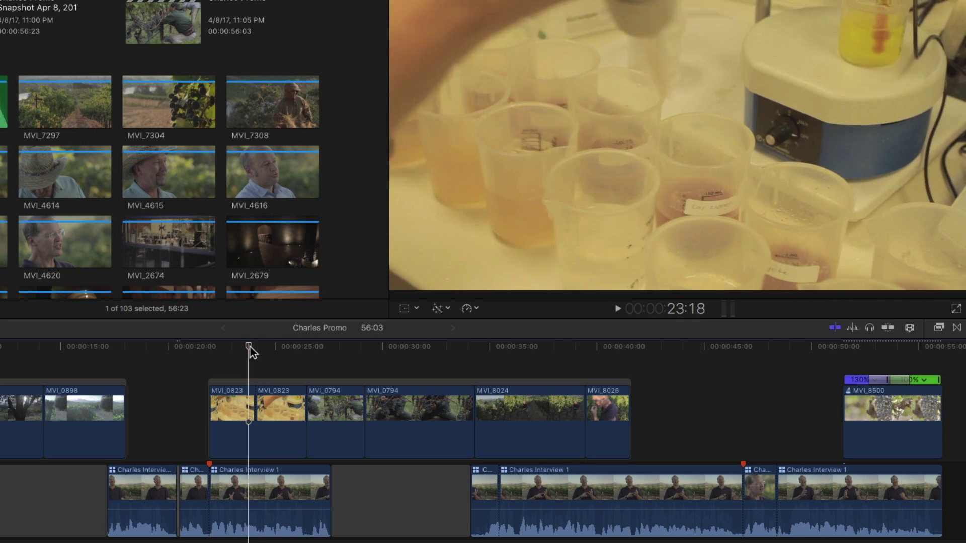
pyautogui.click(262, 411)
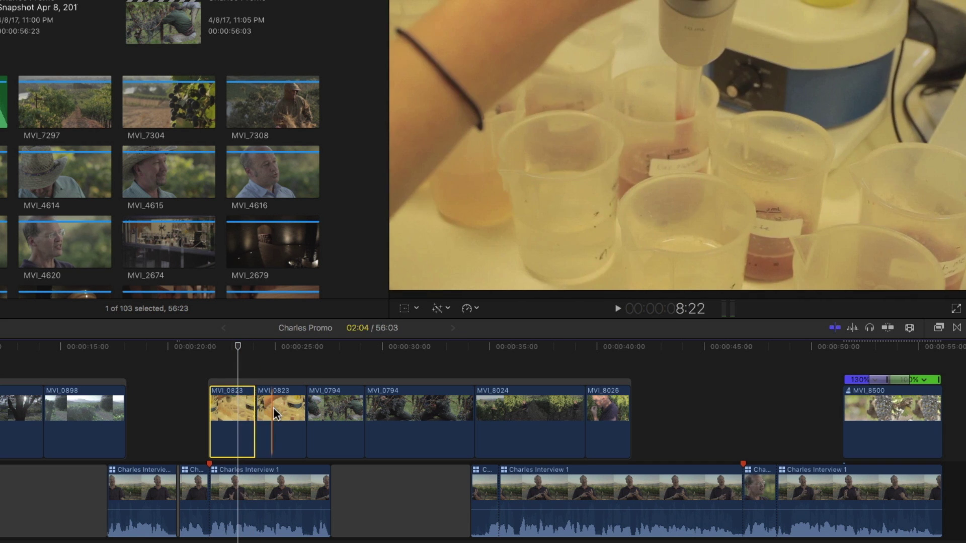
pyautogui.click(249, 417)
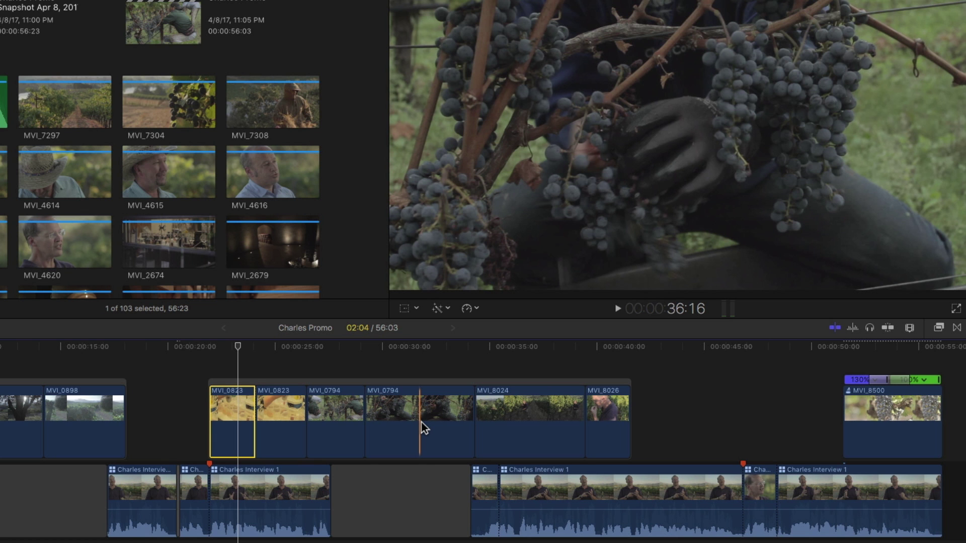
pyautogui.press('super+b')
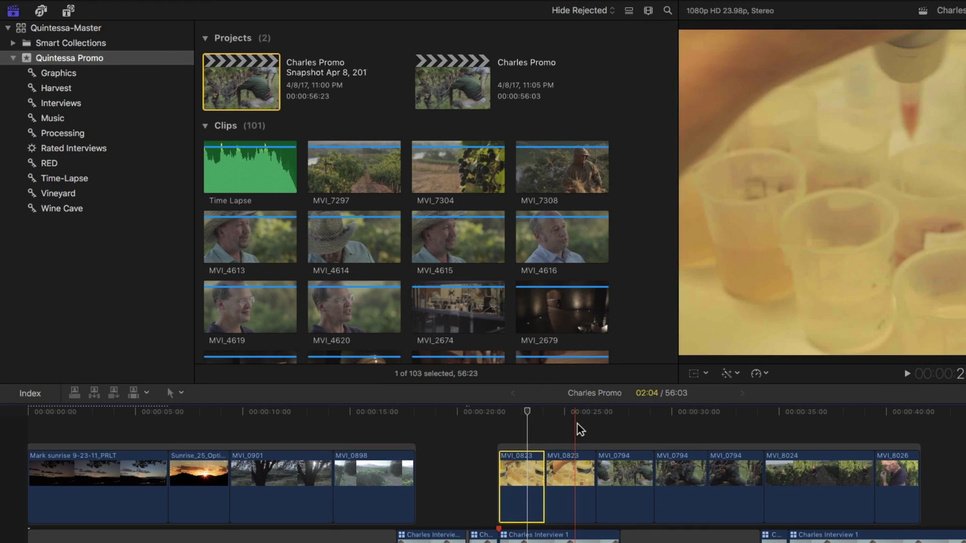
# Step: Replace the second MVI_0823 piece with MVI_0819 from the Processing collection
pyautogui.click(579, 430)
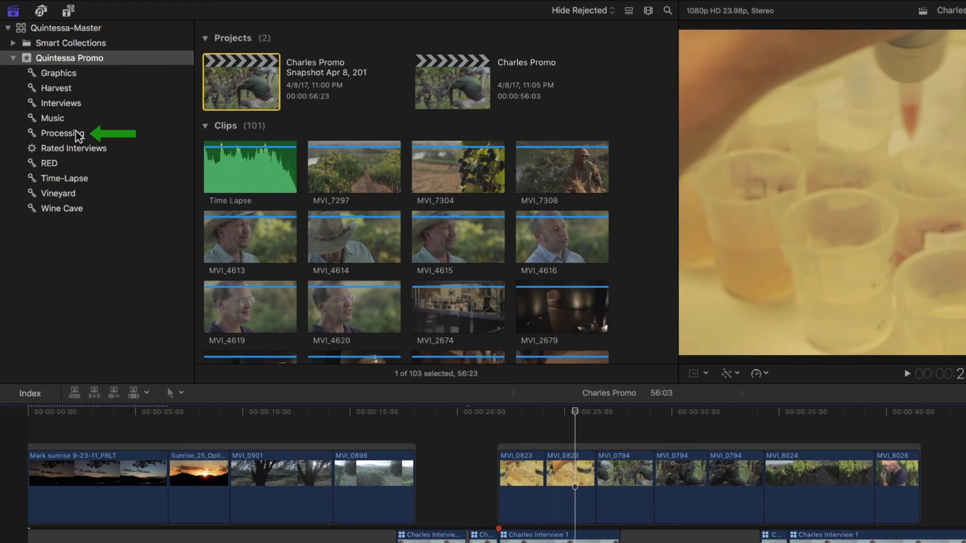
pyautogui.click(78, 136)
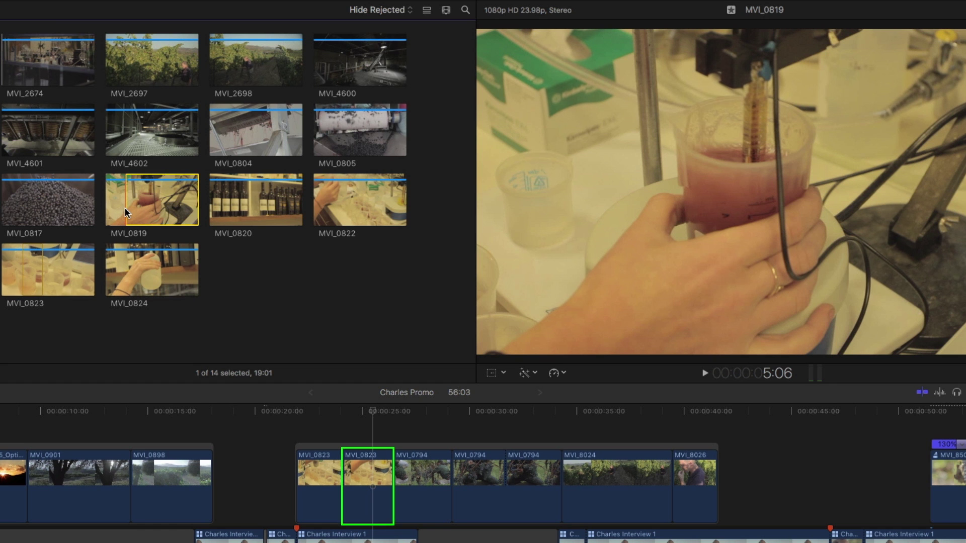
pyautogui.hotkey('shift', 'r')
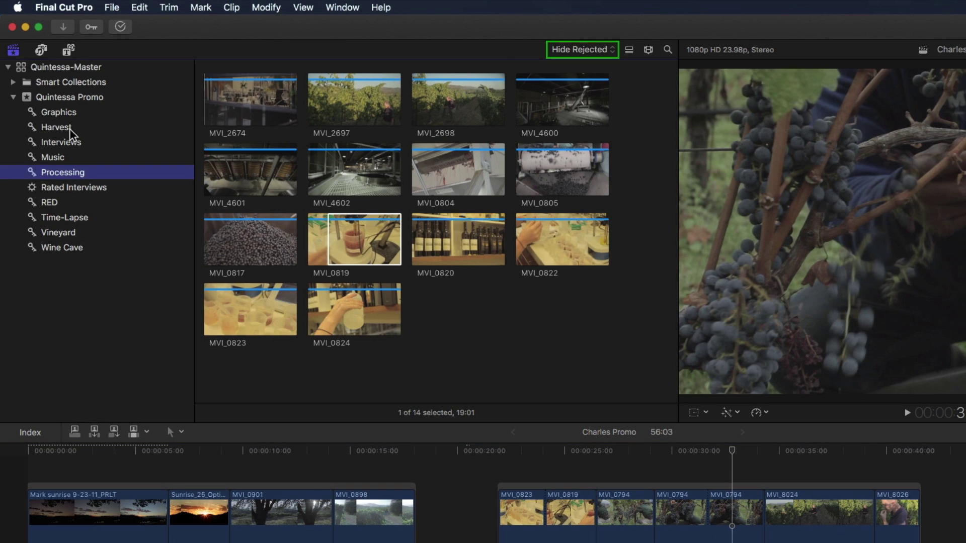
# Step: Filter the Harvest collection to Favorites and turn on Used Media Ranges
pyautogui.click(57, 127)
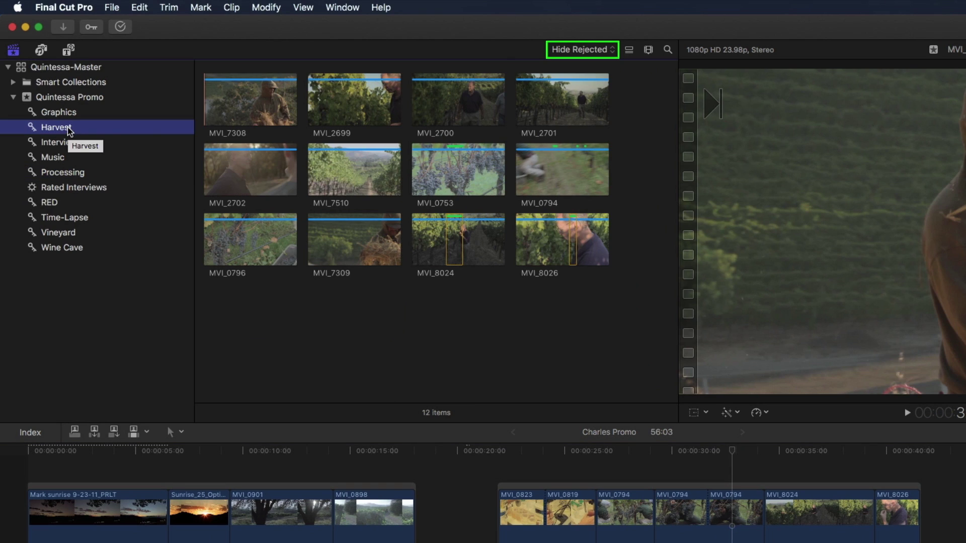
pyautogui.click(573, 50)
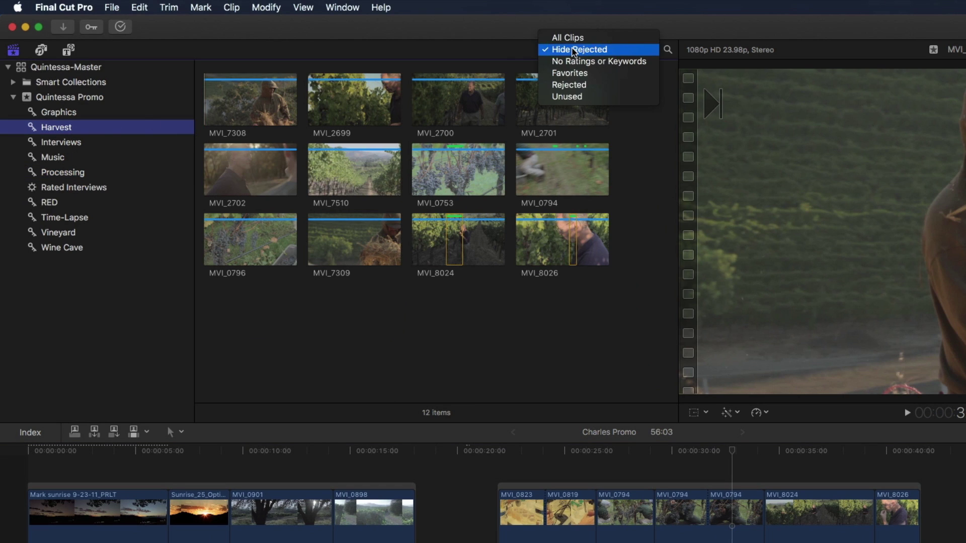
pyautogui.click(570, 74)
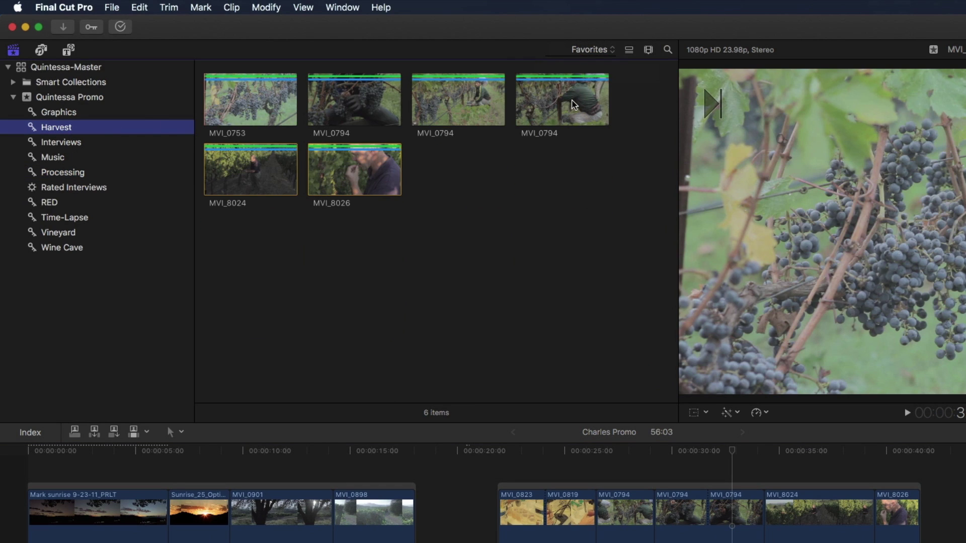
pyautogui.click(304, 8)
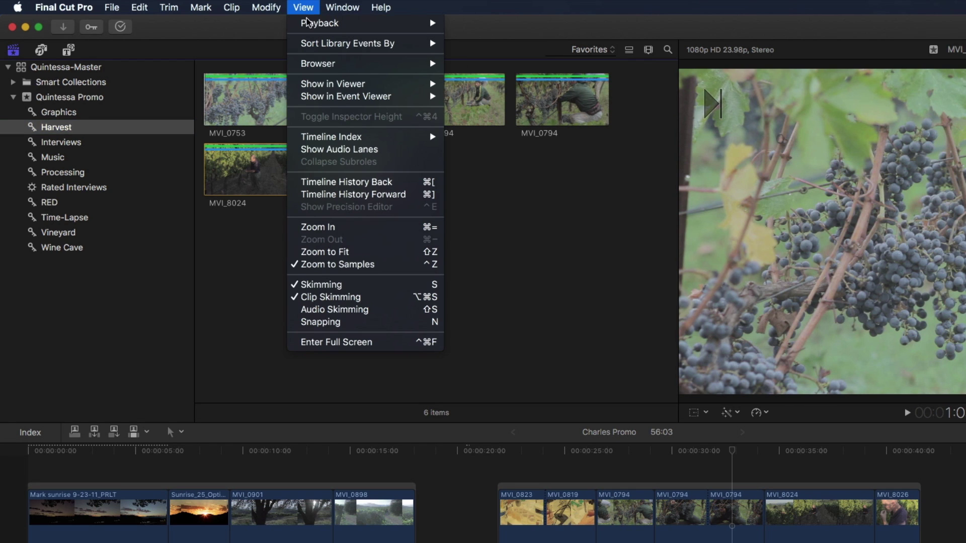
pyautogui.moveTo(318, 63)
pyautogui.click(500, 166)
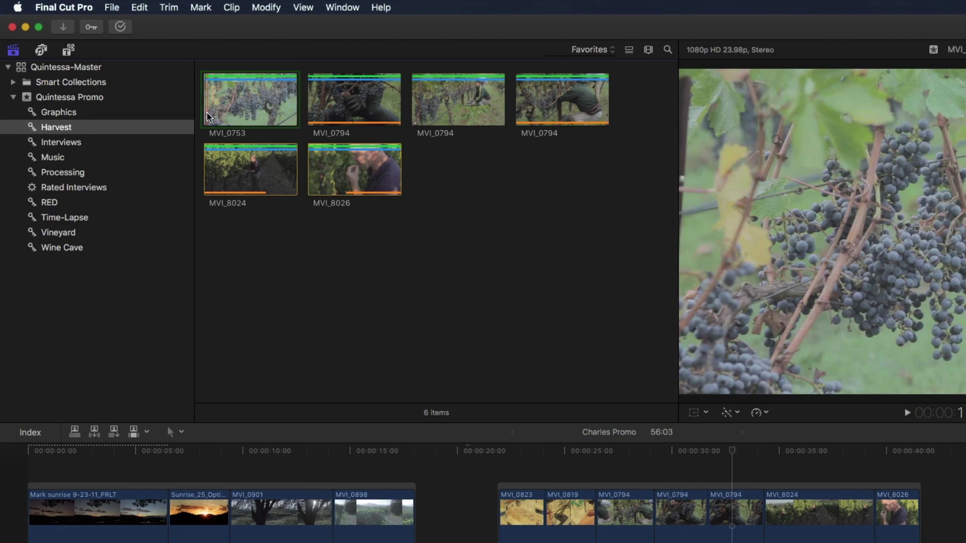
pyautogui.click(221, 111)
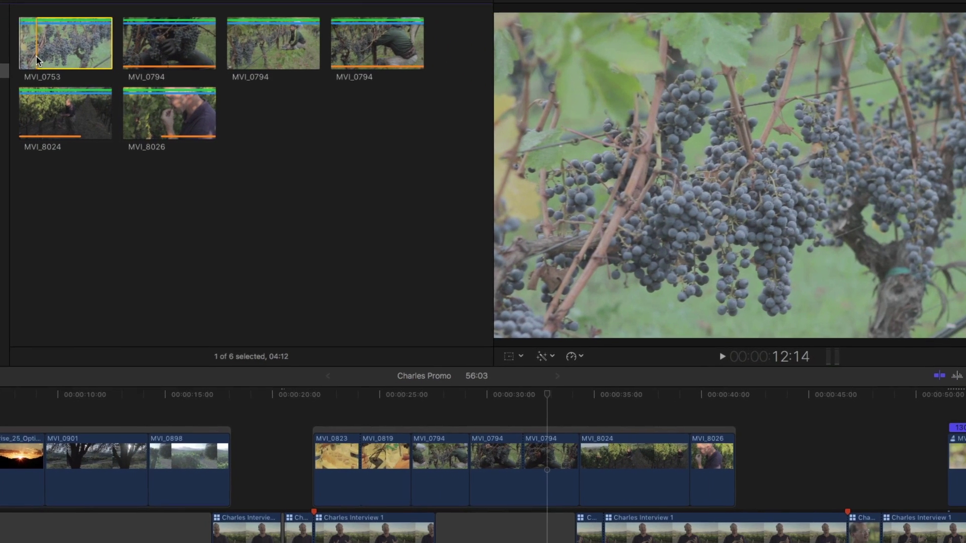
pyautogui.press('w')
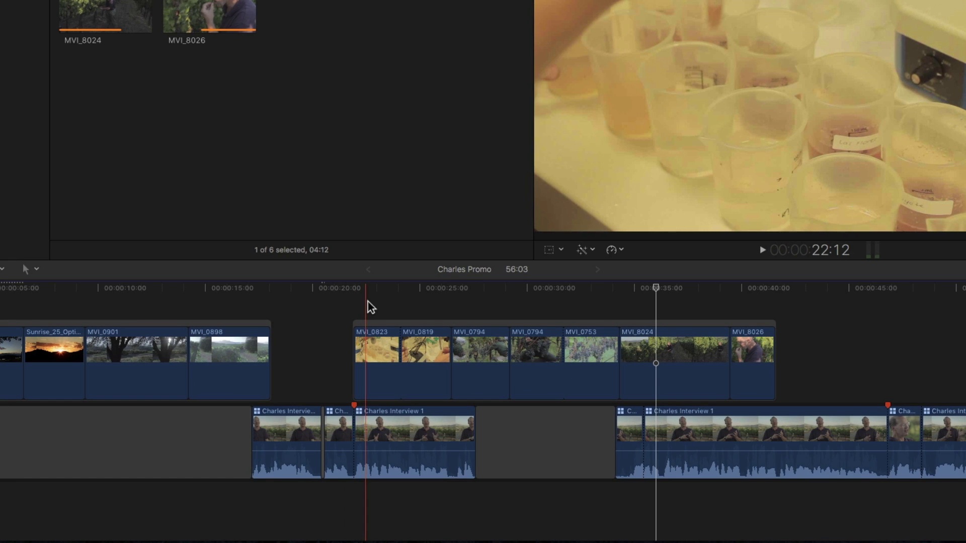
pyautogui.press('space')
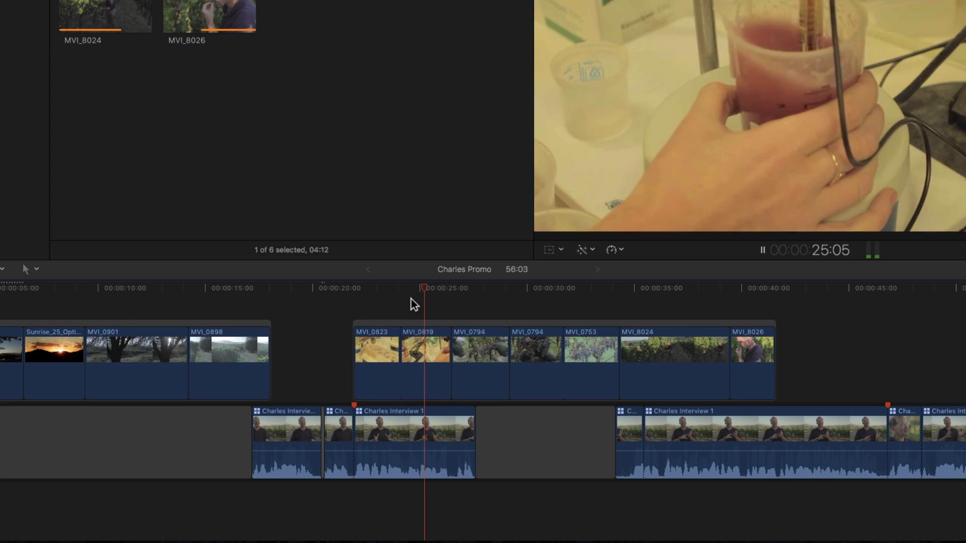
pyautogui.press('space')
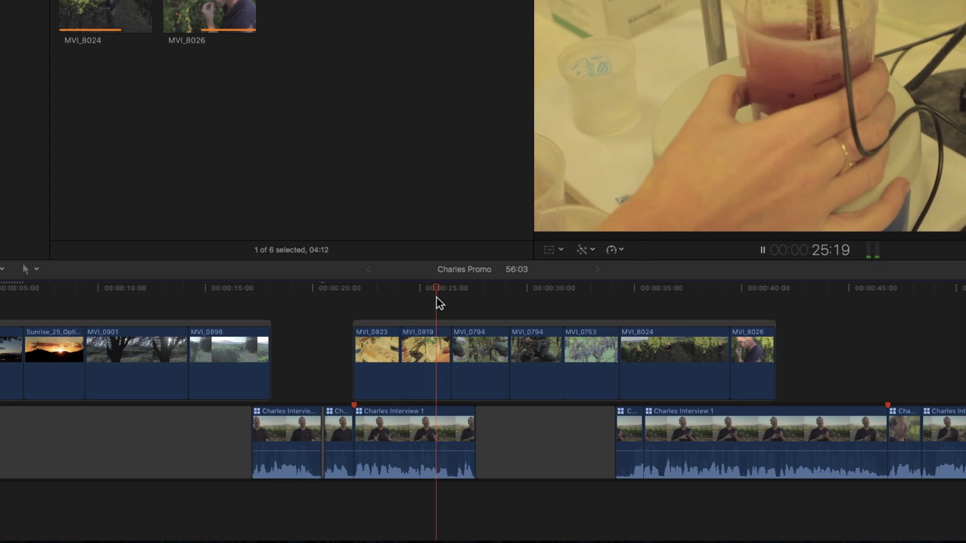
pyautogui.press('super+equal')
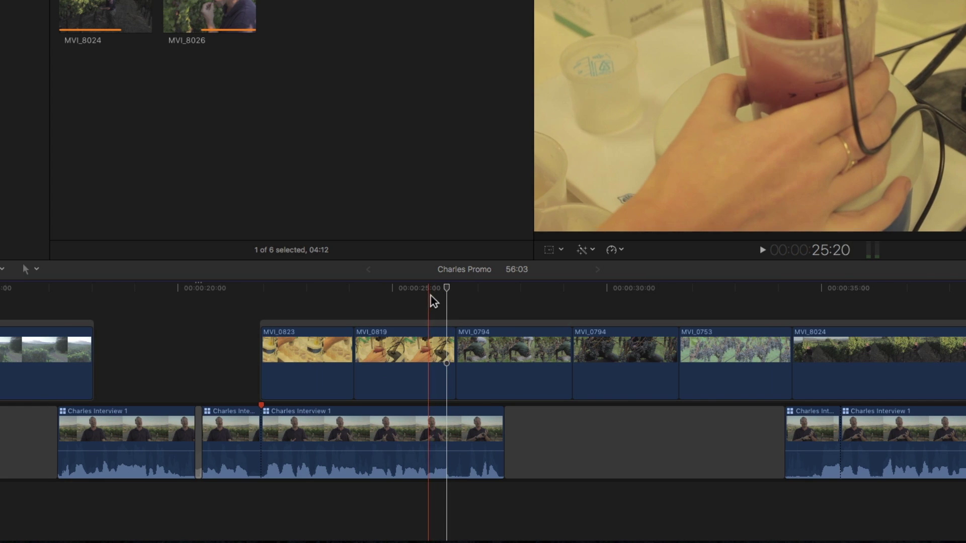
pyautogui.click(424, 289)
pyautogui.press('r')
pyautogui.moveTo(433, 474); pyautogui.dragTo(451, 471)
pyautogui.press('Delete')
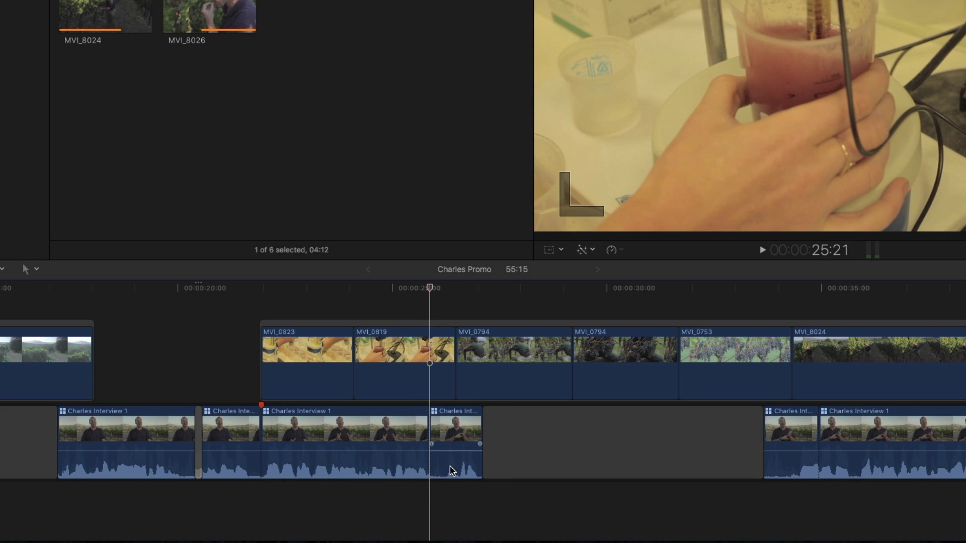
pyautogui.press('super+minus')
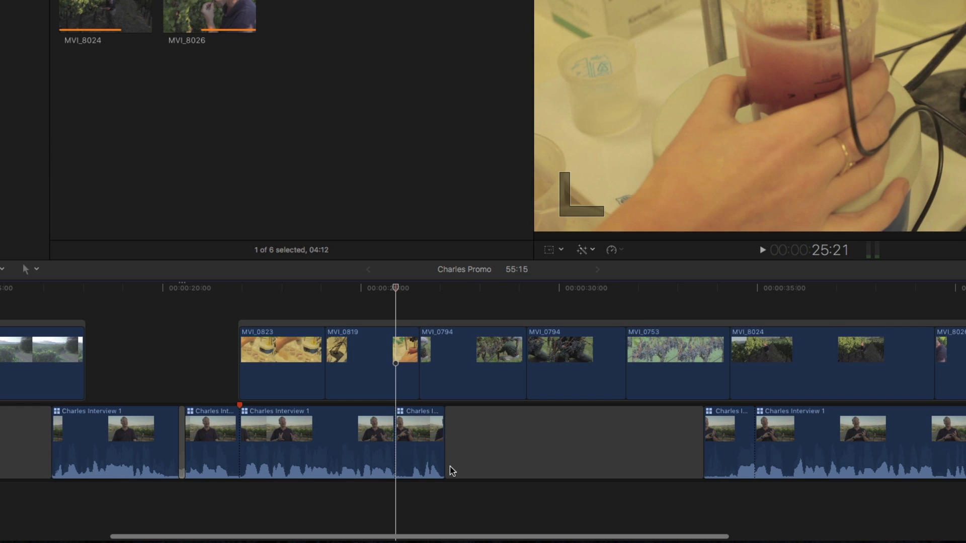
pyautogui.press('super+plus')
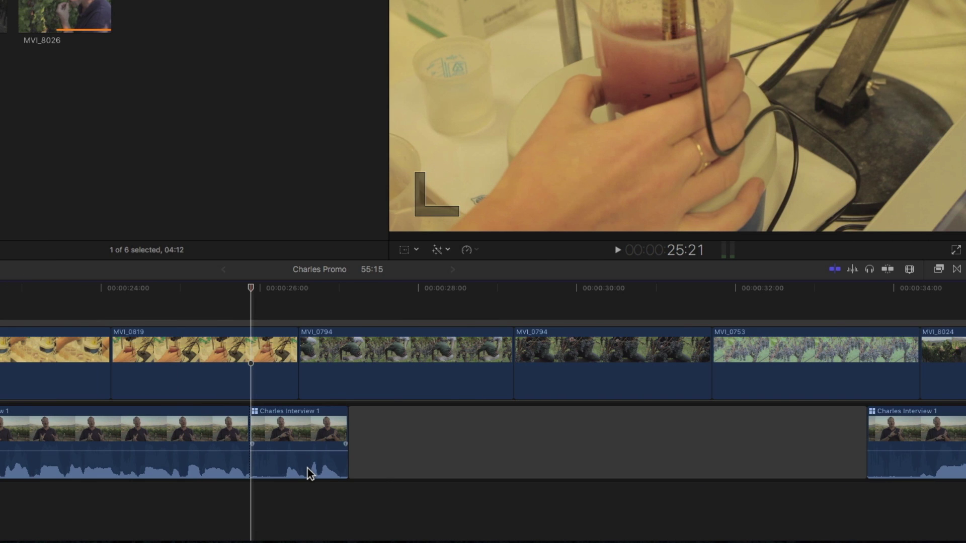
pyautogui.hotkey('alt', 'w')
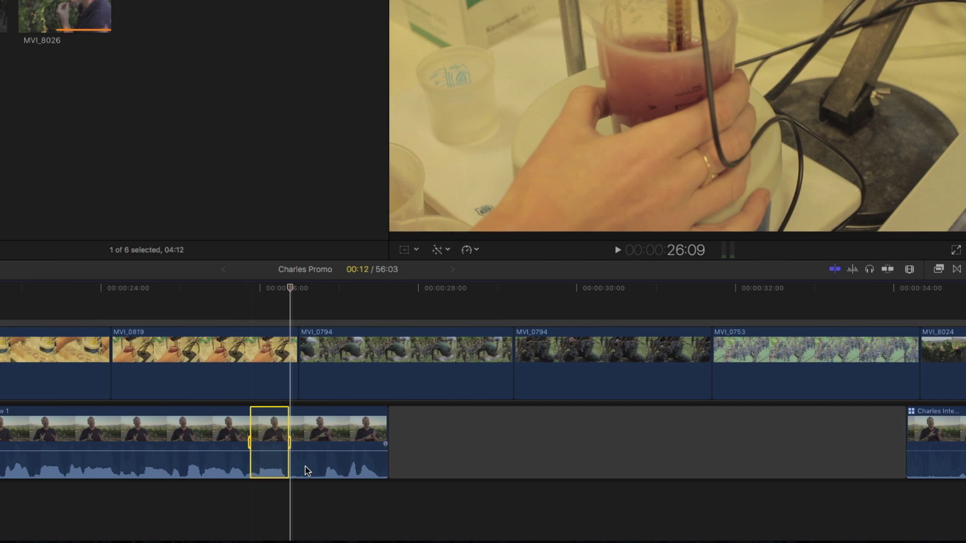
# Step: Blade both storylines at the start and end of the filler word near 26 seconds
pyautogui.click(275, 503)
pyautogui.click(258, 294)
pyautogui.press('shift+super+b')
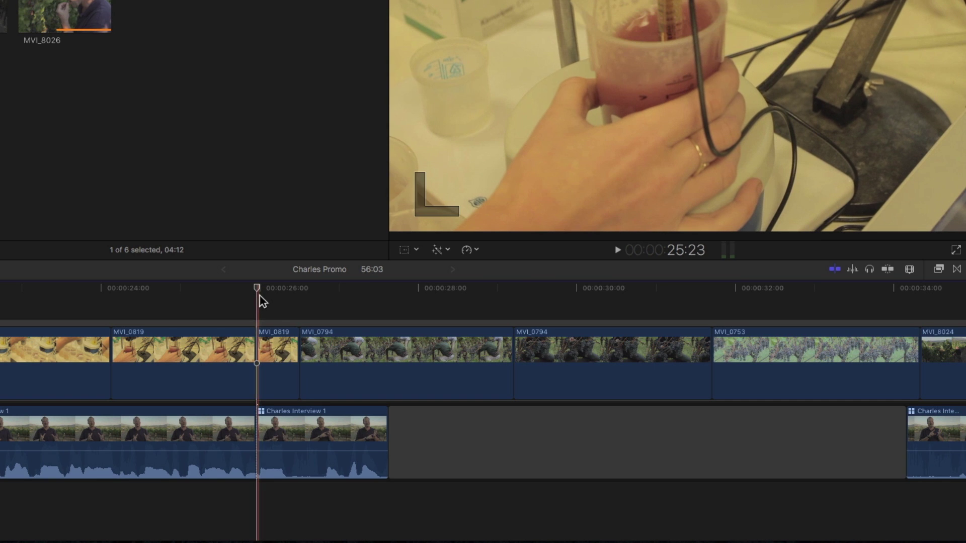
pyautogui.click(284, 295)
pyautogui.moveTo(285, 299); pyautogui.dragTo(321, 300)
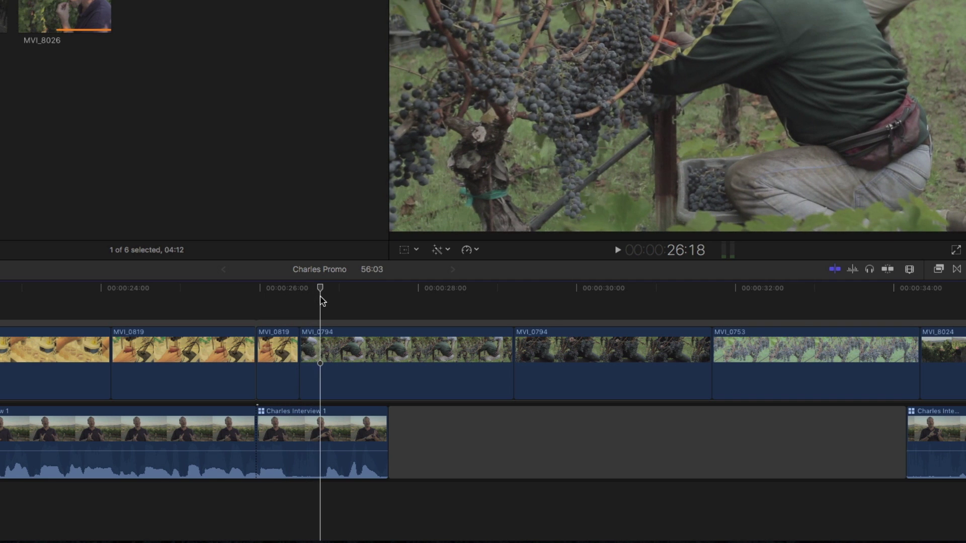
pyautogui.press('super+b')
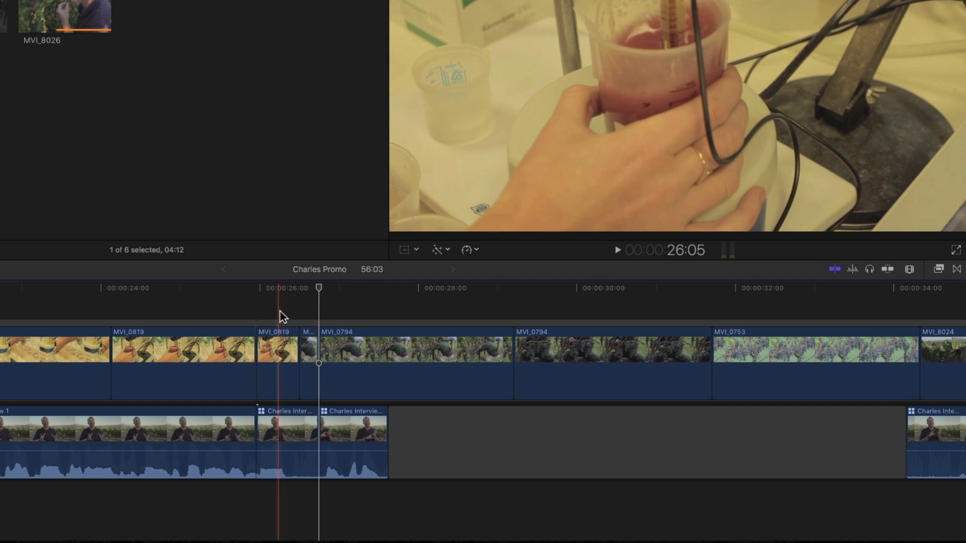
# Step: Delete the filler-word pieces from interview and B-roll, shortening Charles Promo to 55:08
pyautogui.click(276, 340)
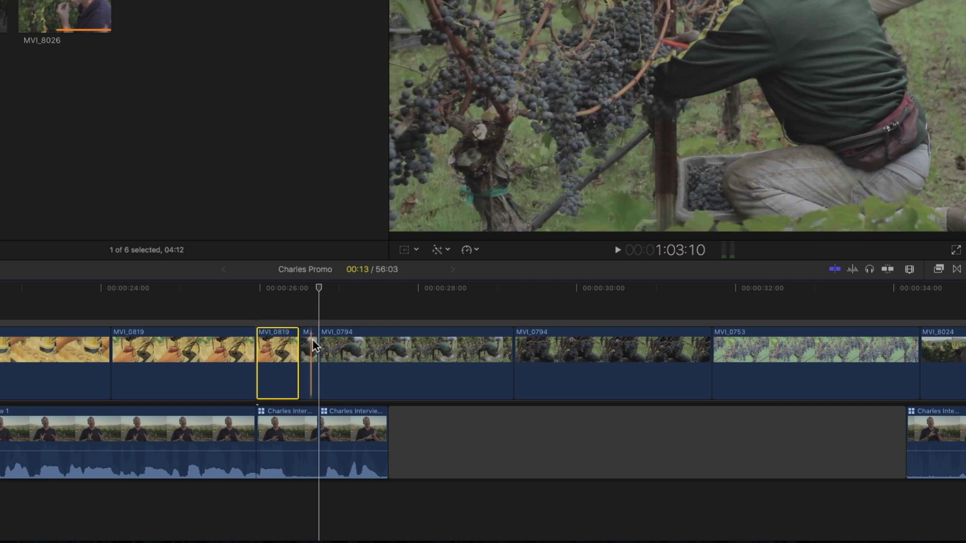
pyautogui.keyDown('super'); pyautogui.click(311, 351); pyautogui.keyUp('super')
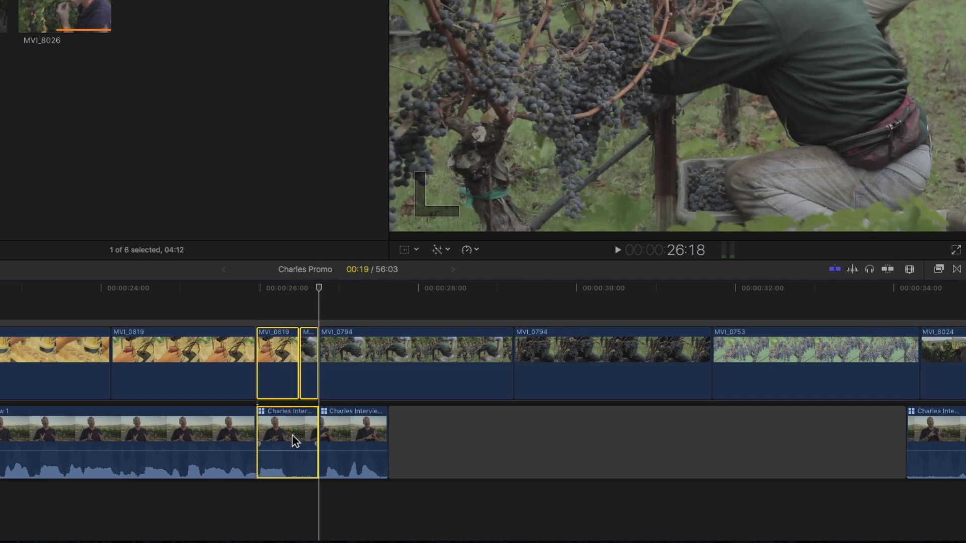
pyautogui.press('BackSpace')
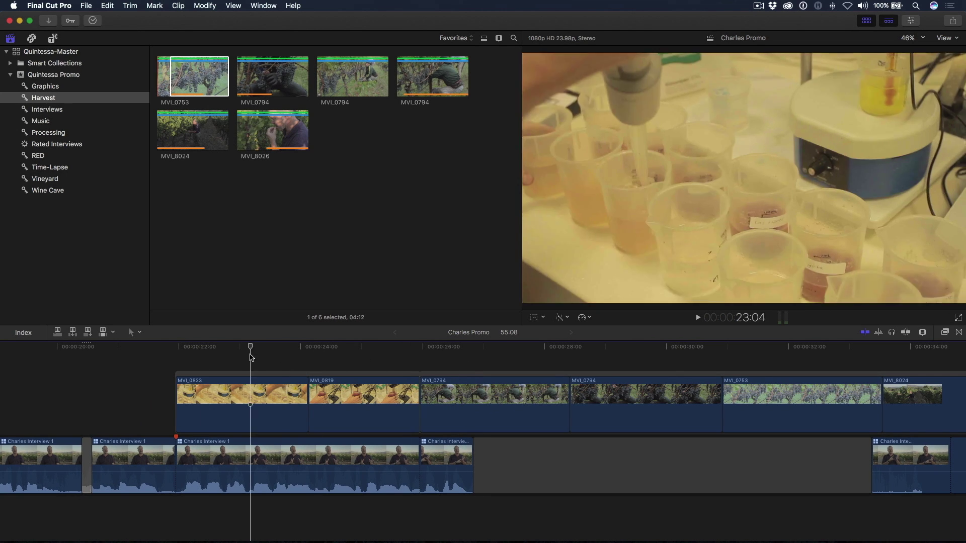
pyautogui.press('space')
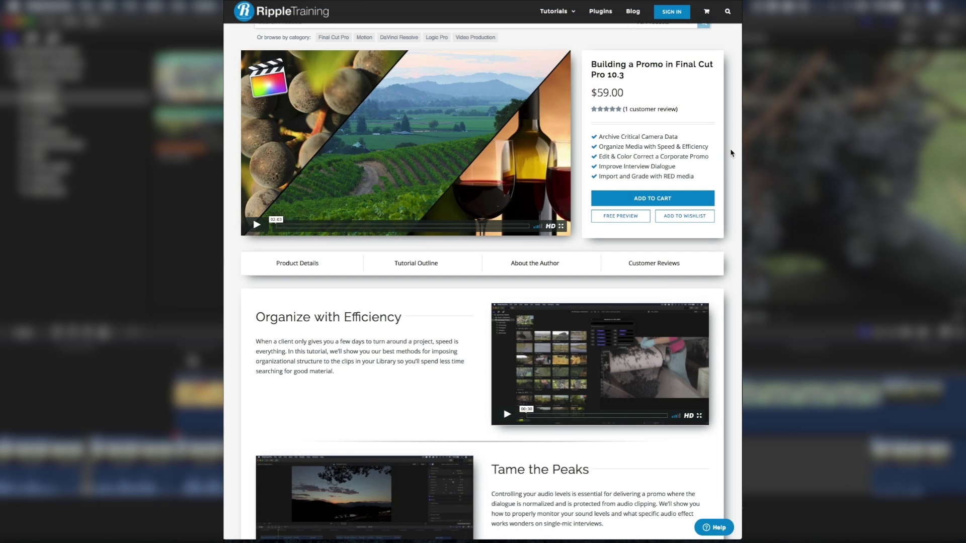
pyautogui.scroll(-2, 730, 148)
pyautogui.scroll(-1, 730, 149)
pyautogui.scroll(-1, 730, 149)
pyautogui.scroll(-1, 730, 149)
pyautogui.scroll(-1, 729, 148)
pyautogui.scroll(-1, 730, 149)
pyautogui.scroll(-1, 730, 149)
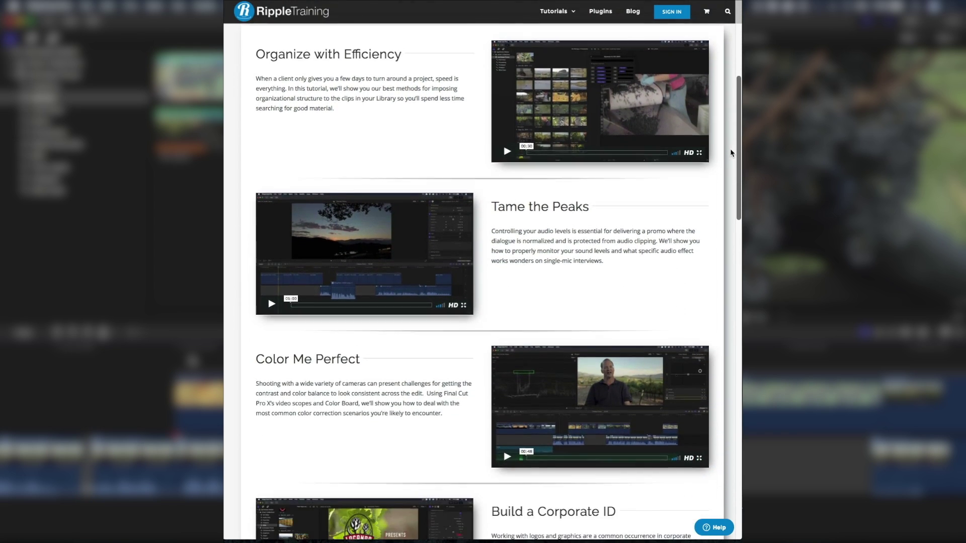
pyautogui.scroll(-1, 730, 149)
pyautogui.scroll(-1, 730, 149)
pyautogui.scroll(-1, 730, 148)
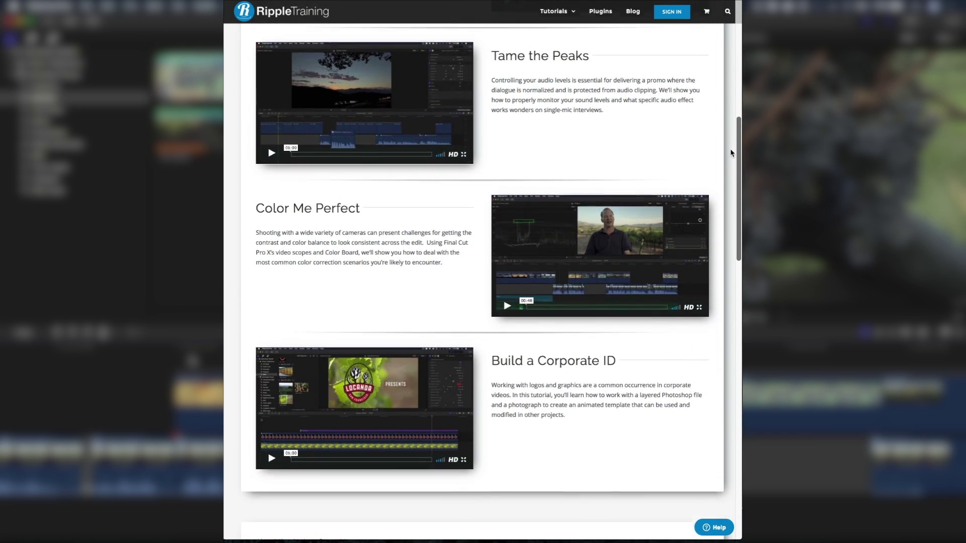